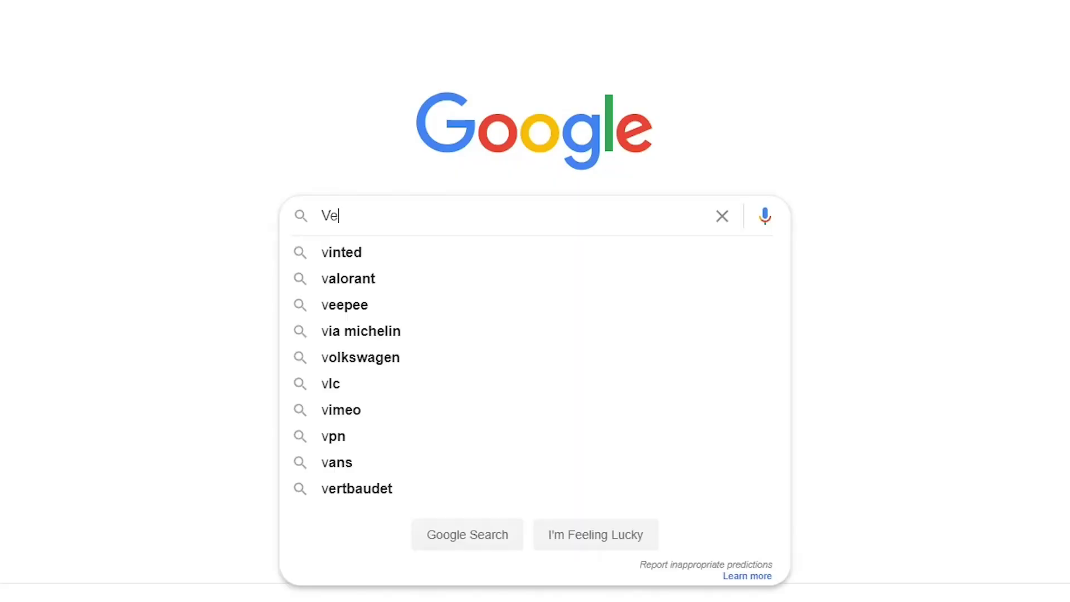
Search Google for 'Veed'
key("Return")
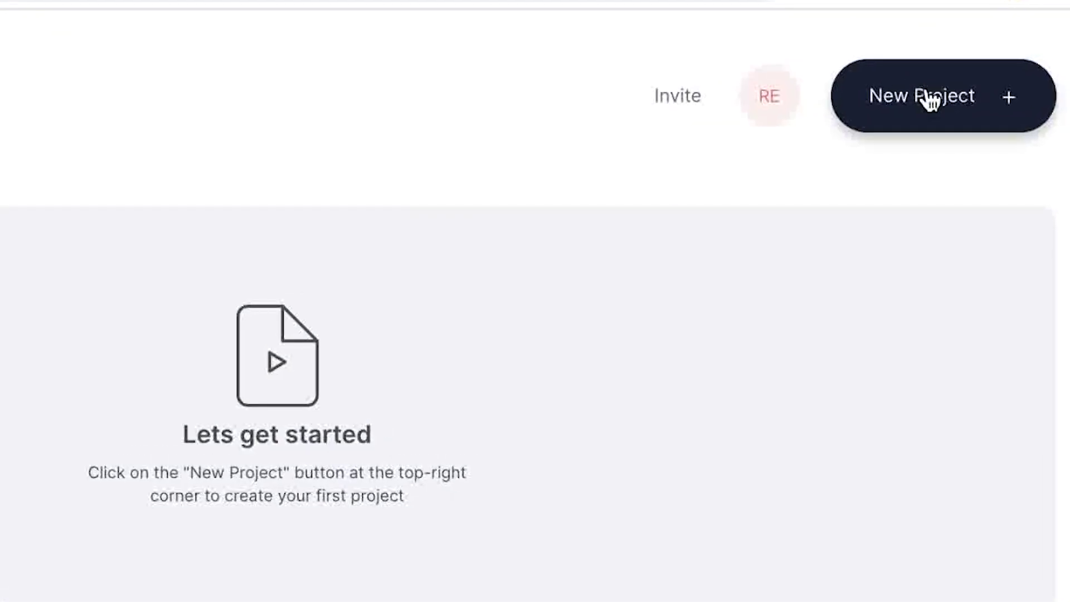
Start a new project with IMG_0123.MOV from Example Clips and show the subtitle options
left_click(1031, 74)
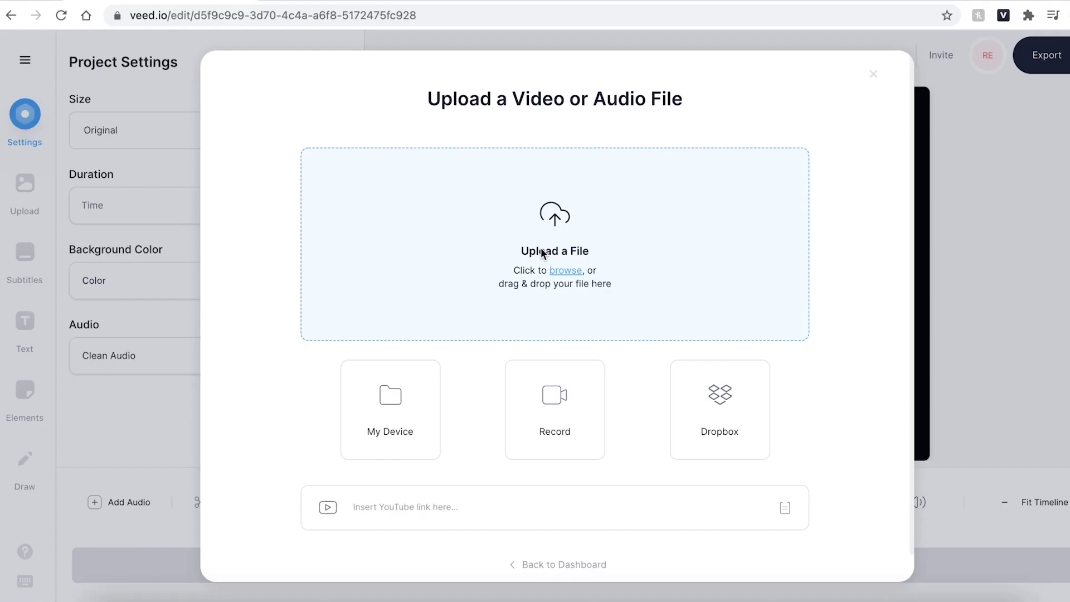
left_click(541, 250)
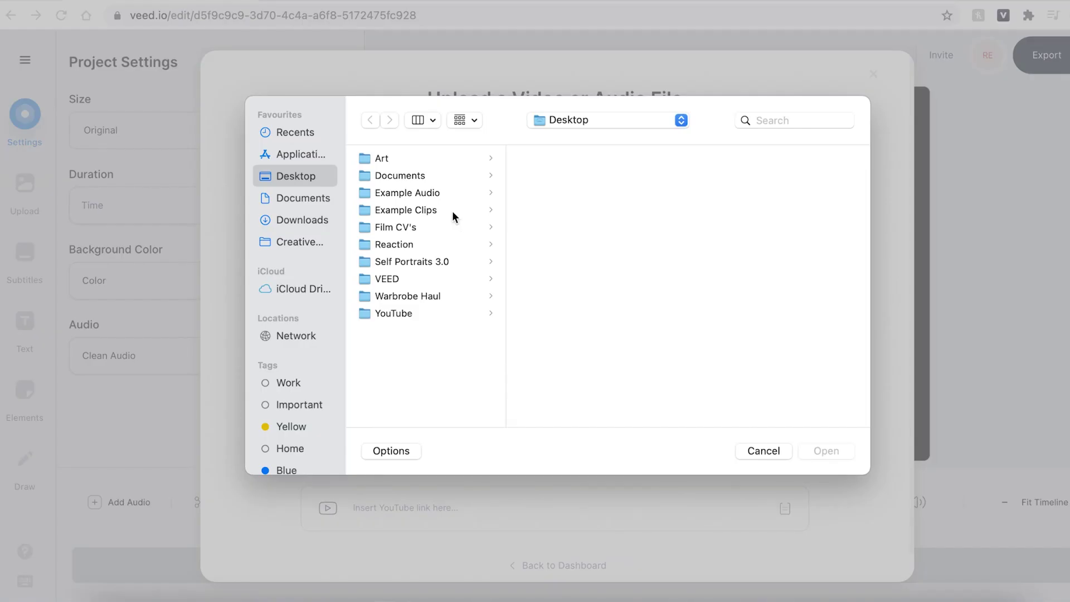
left_click(452, 211)
left_click(540, 157)
left_click(812, 450)
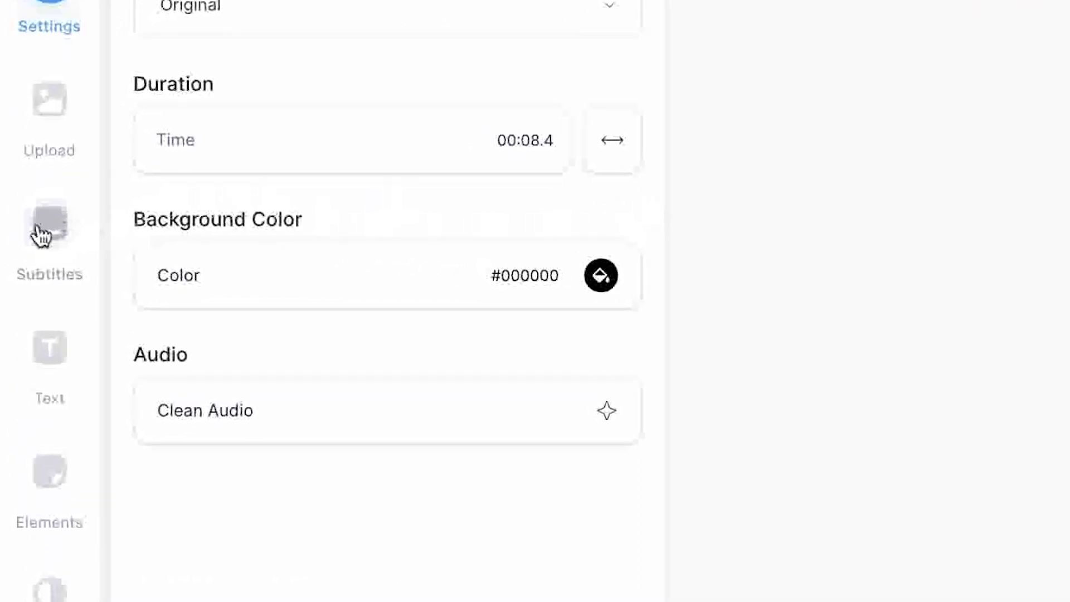
left_click(63, 225)
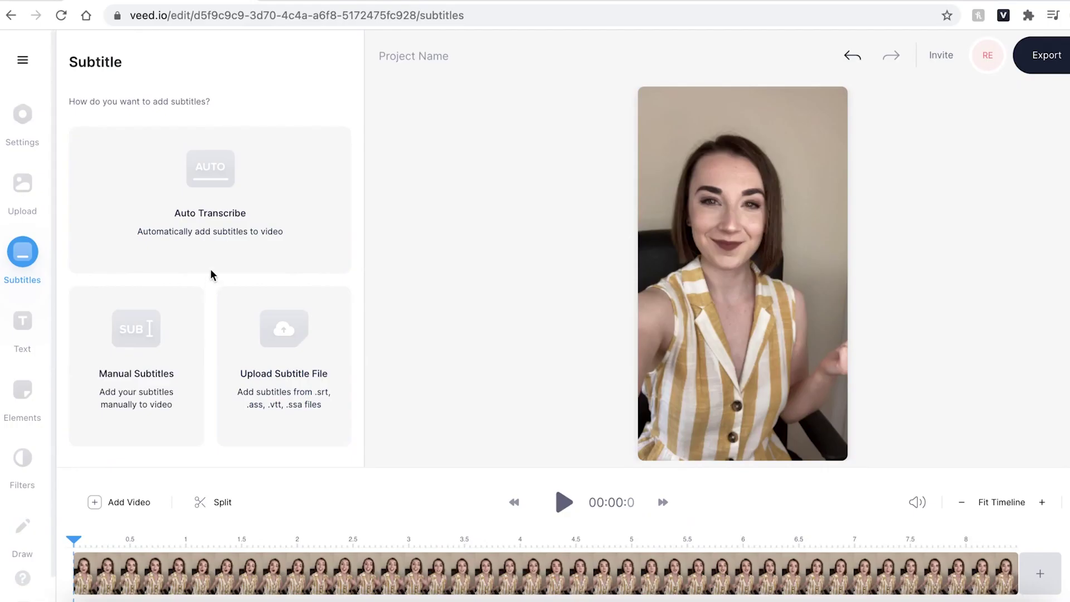
Auto-transcribe the clip's subtitles in English (Great Britain)
left_click(207, 248)
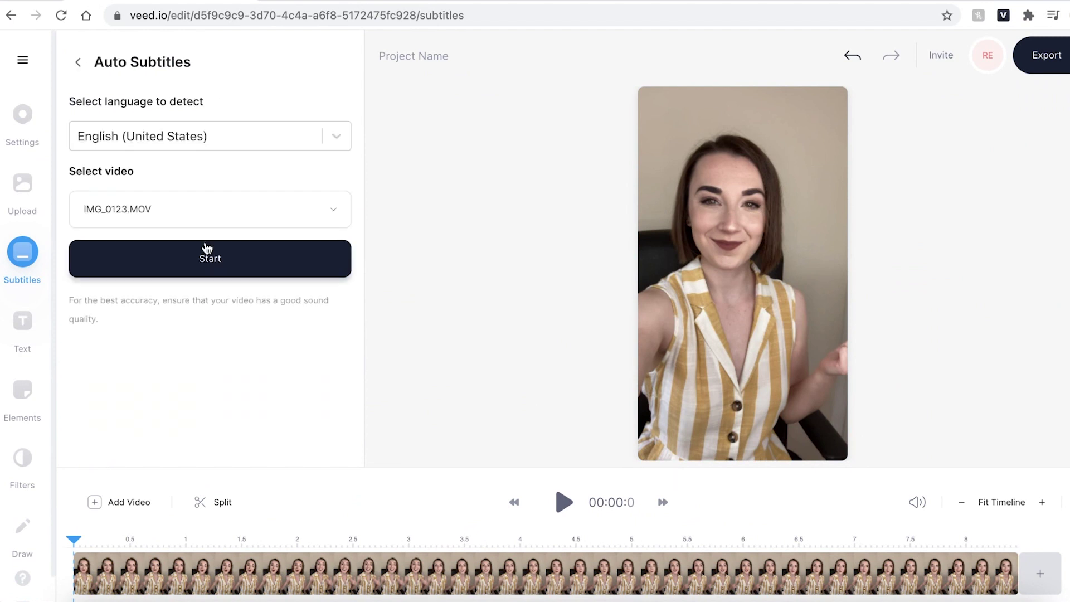
left_click(323, 136)
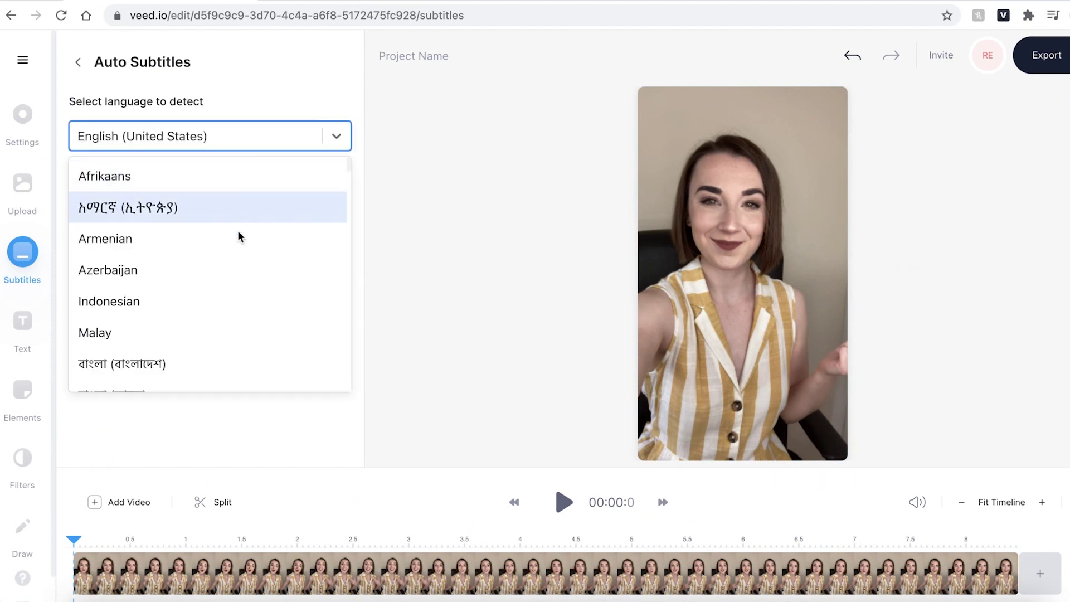
scroll(232, 289, "down", 1)
scroll(232, 289, "down", 7)
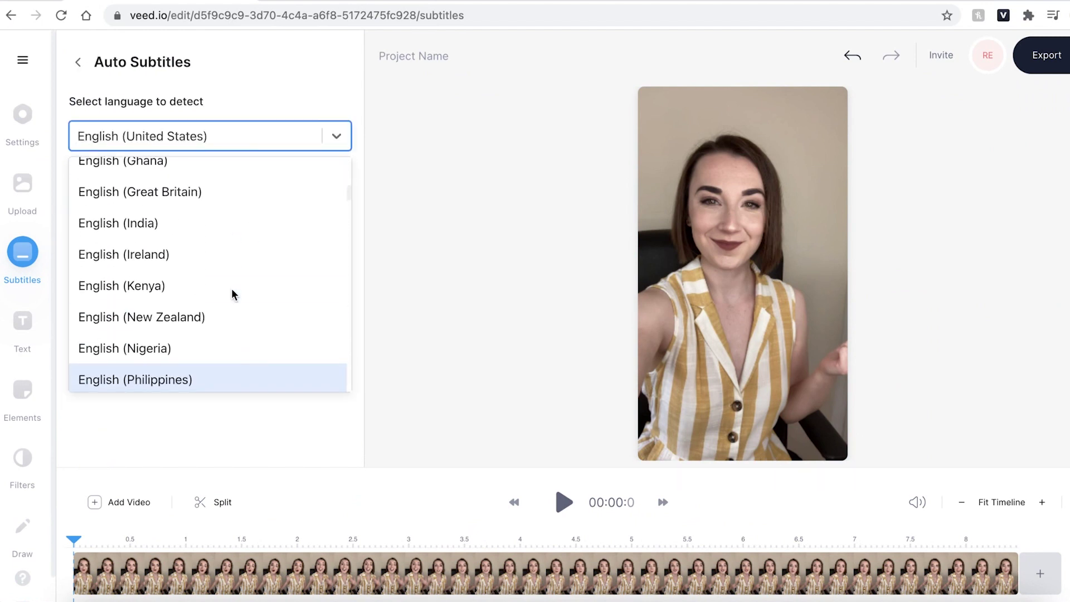
scroll(226, 288, "up", 1)
left_click(187, 238)
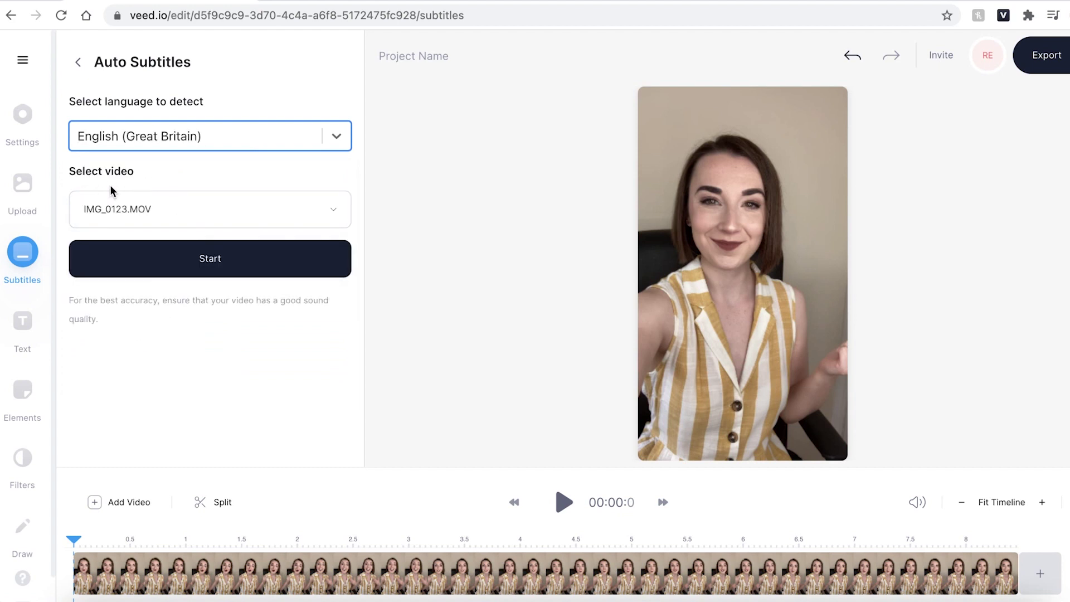
left_click(143, 268)
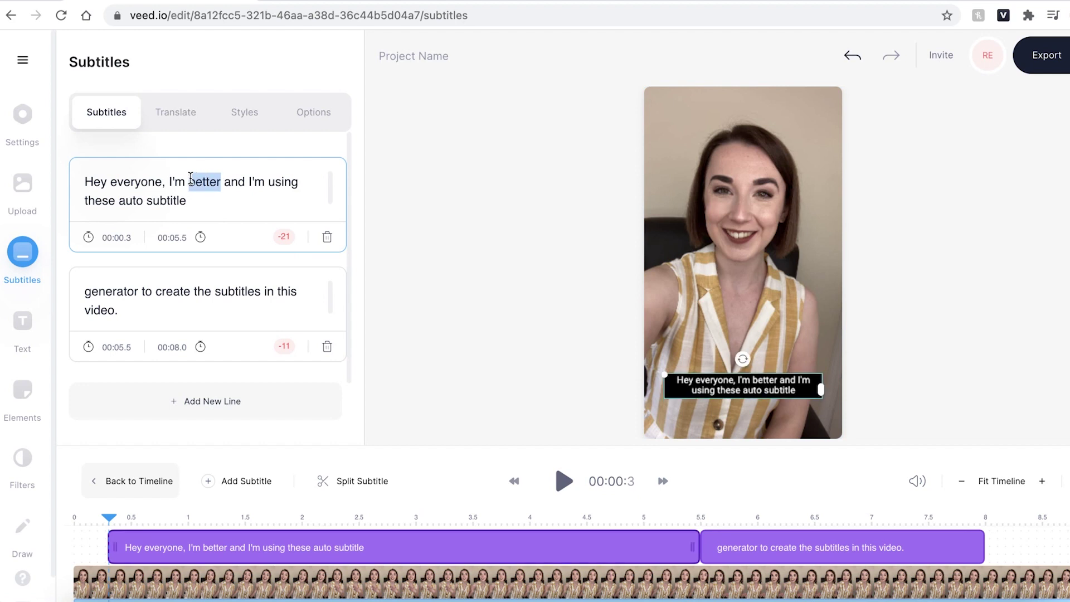
Fix the first subtitle with the speaker's name and 'Veed's'
type("Becca")
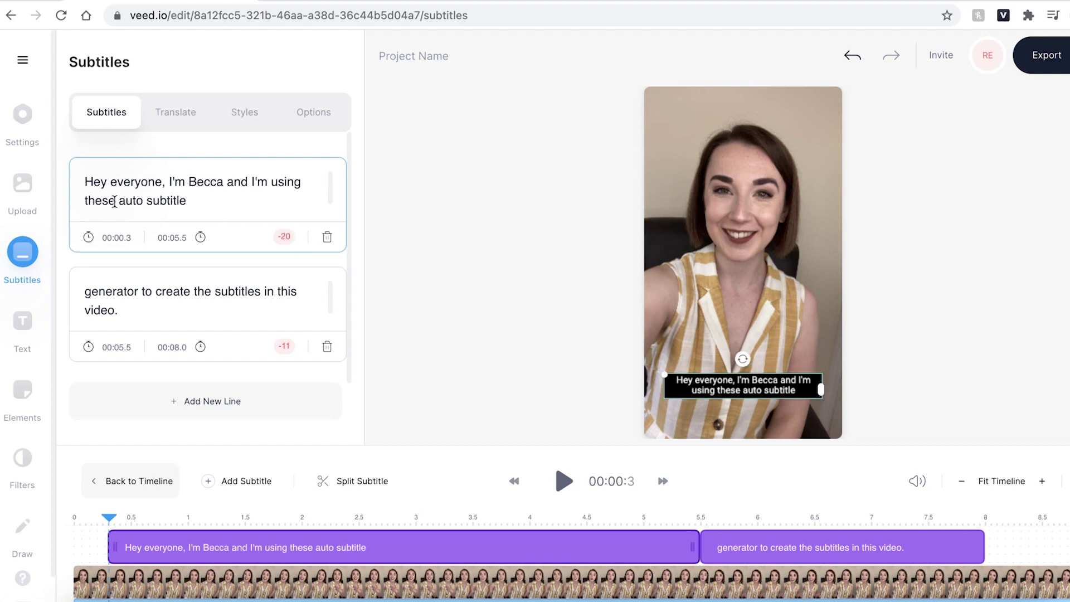
left_click_drag(110, 201, 89, 197)
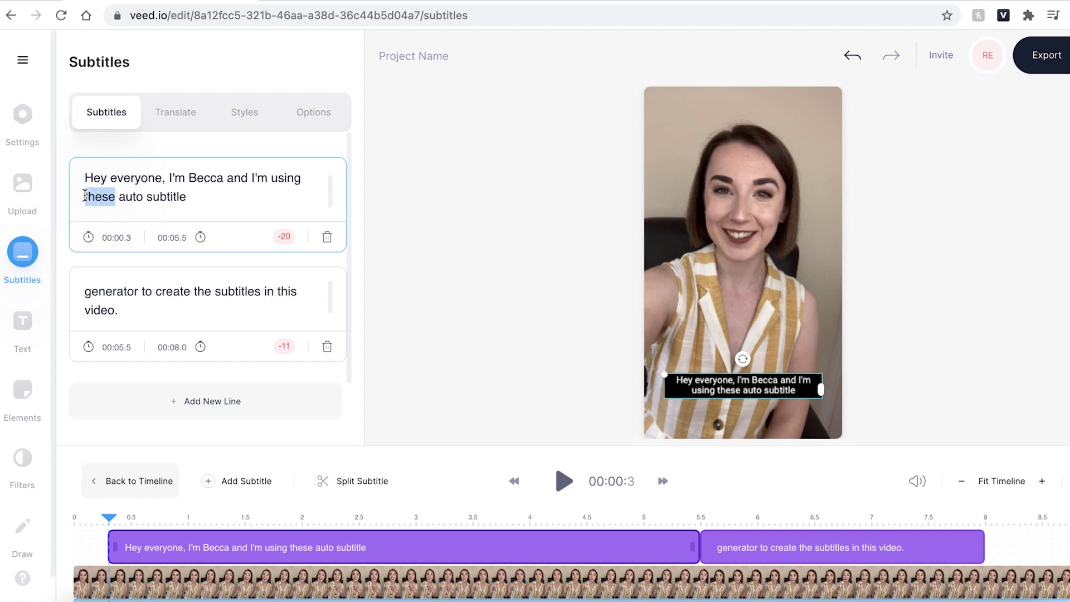
type("Veed's")
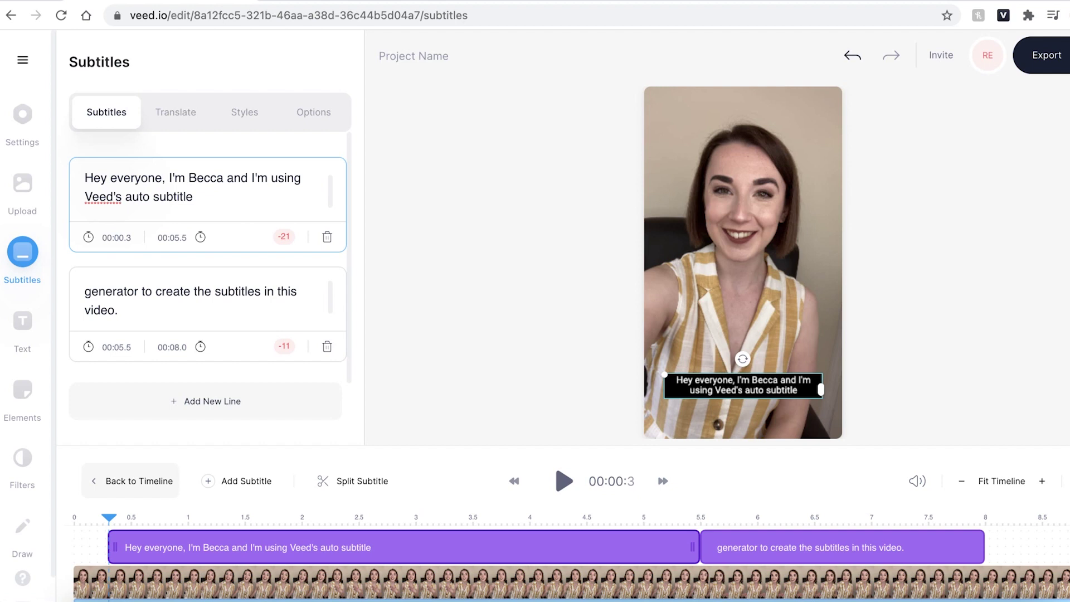
Move 'generator' from the second subtitle to the end of the first, then play to check
key("Tab")
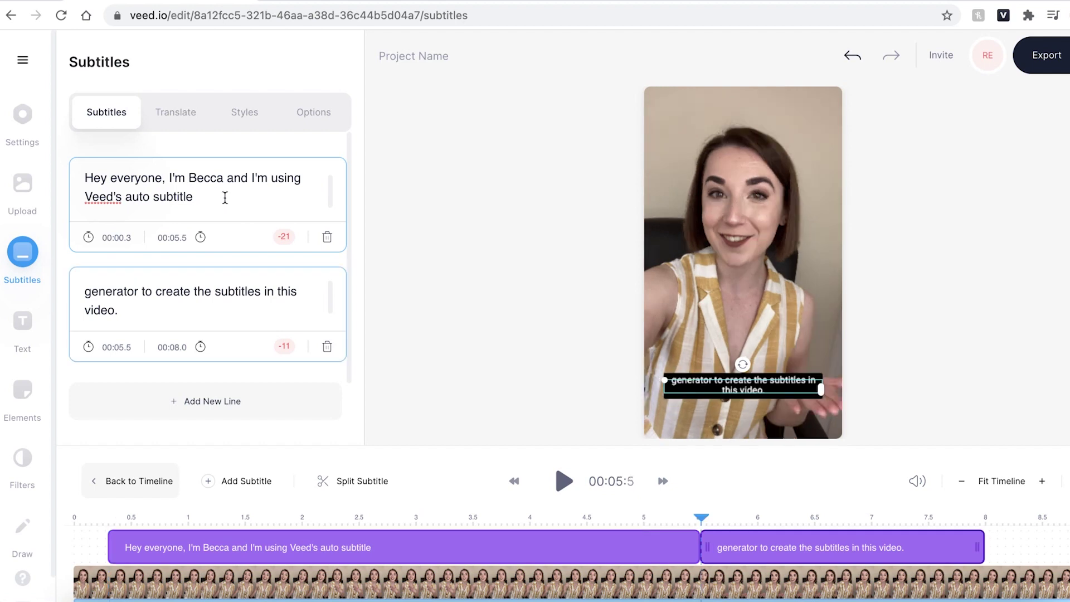
left_click(146, 287)
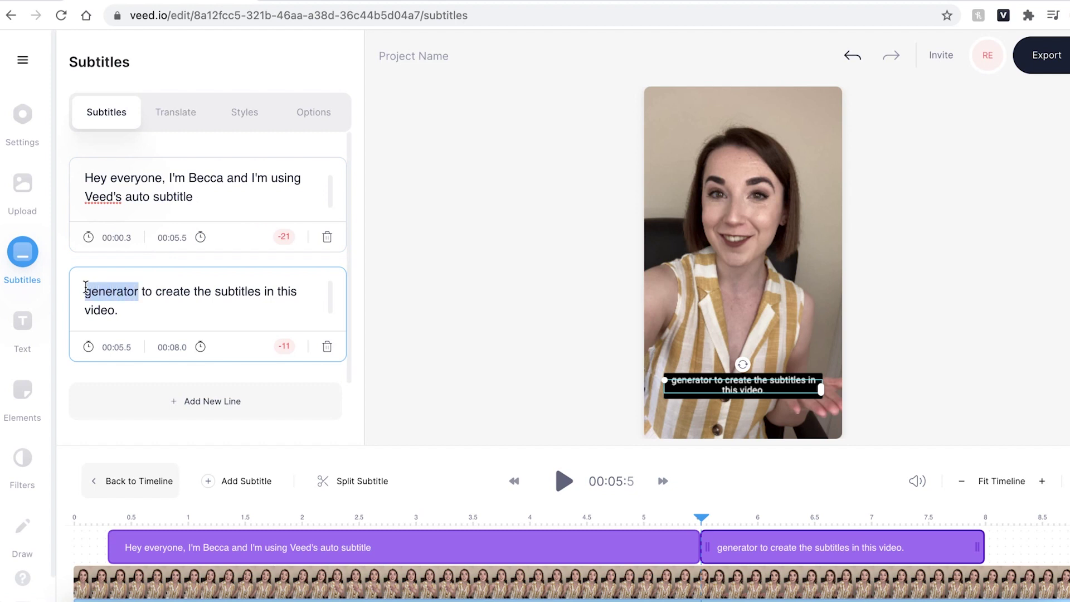
key("BackSpace")
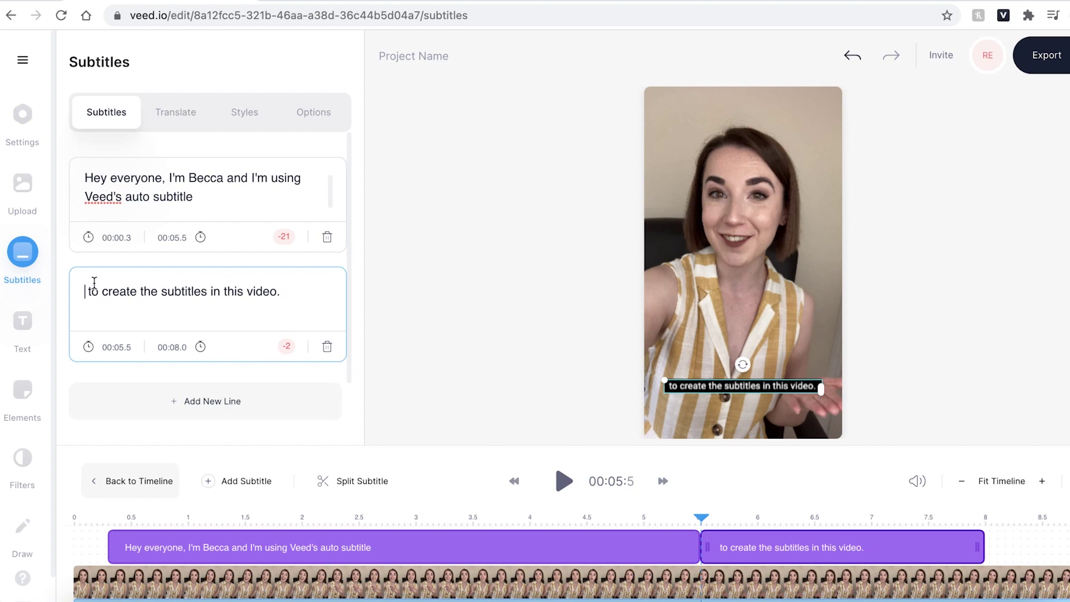
left_click(217, 195)
type("generator")
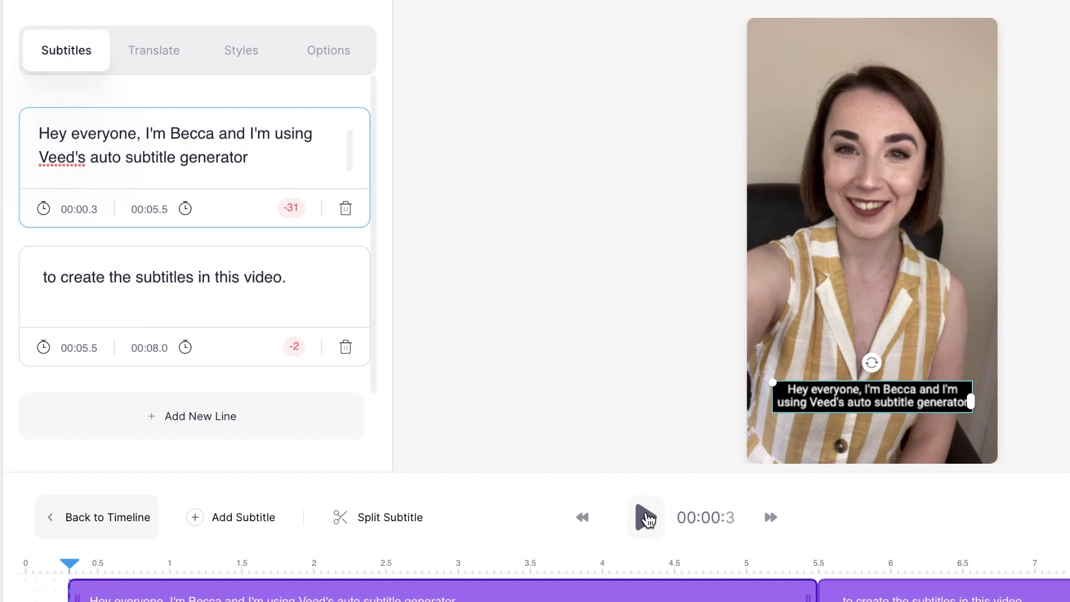
left_click(647, 519)
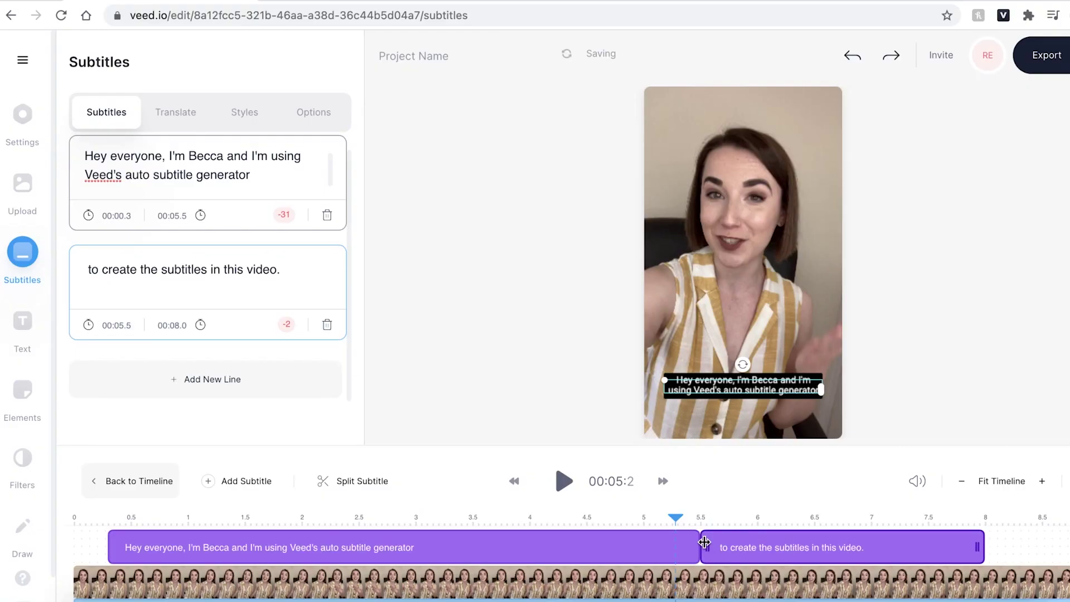
Retime the subtitles to 00:00.7–00:06.0 and 00:06.0–00:07.7
left_click_drag(705, 543, 728, 548)
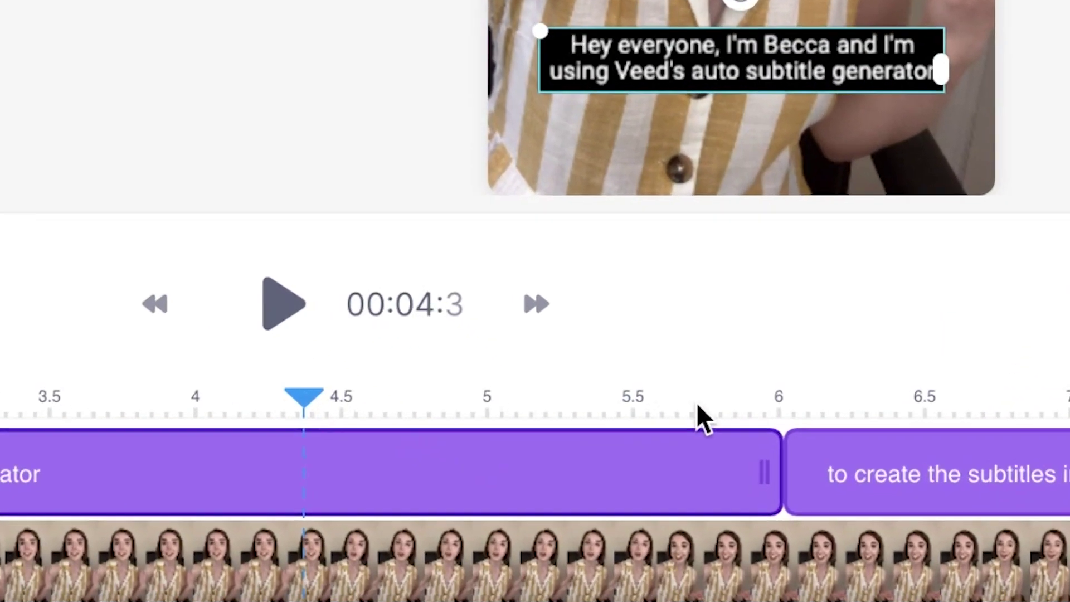
left_click(727, 523)
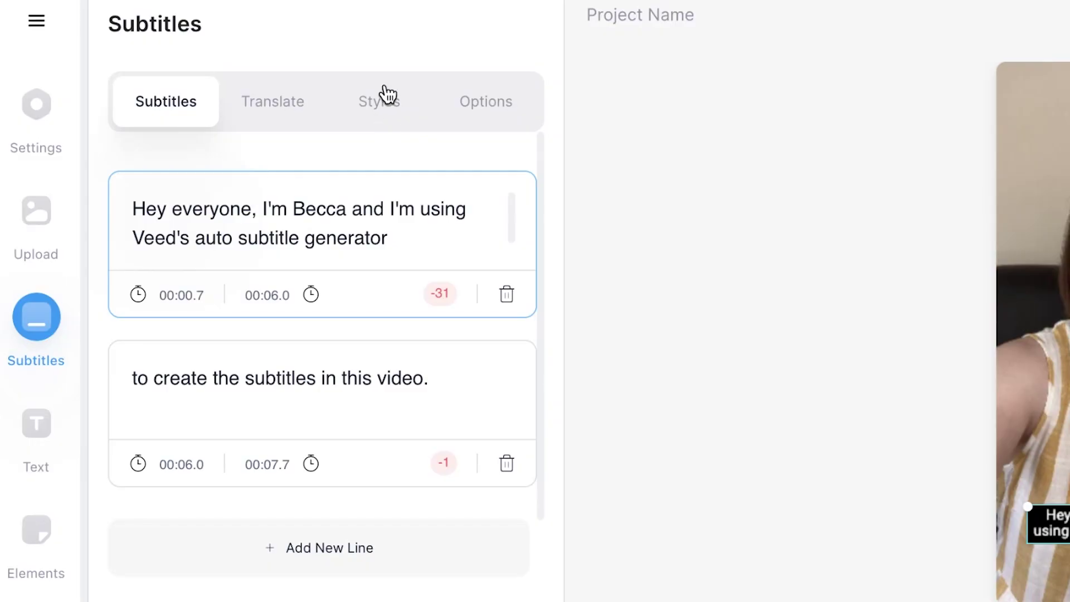
Set the subtitle font to Archivo at 60px
left_click(389, 95)
scroll(394, 187, "down", 5)
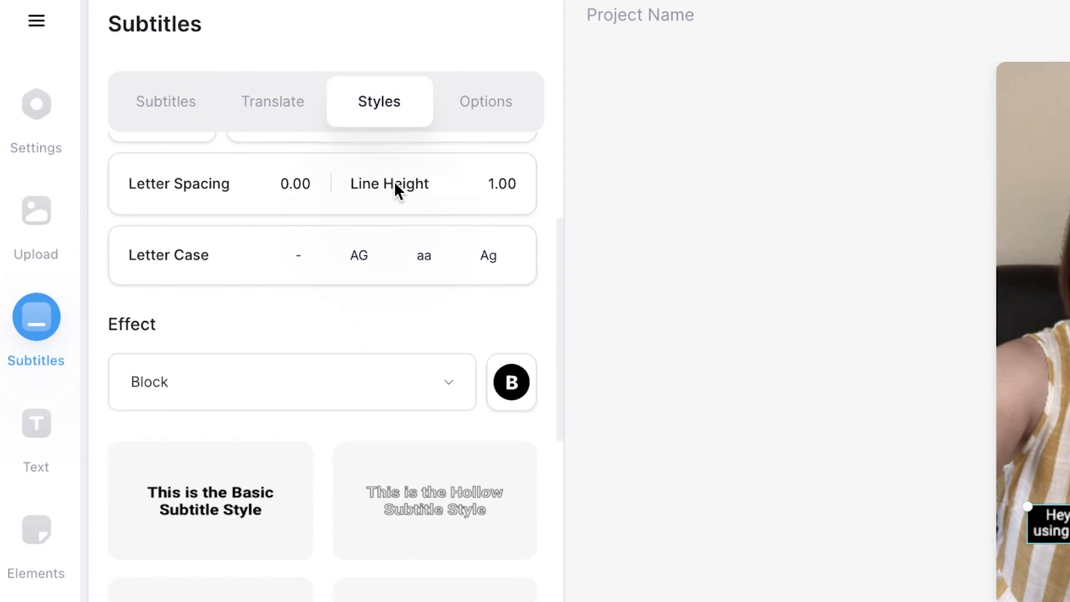
scroll(395, 187, "down", 3)
scroll(395, 187, "up", 6)
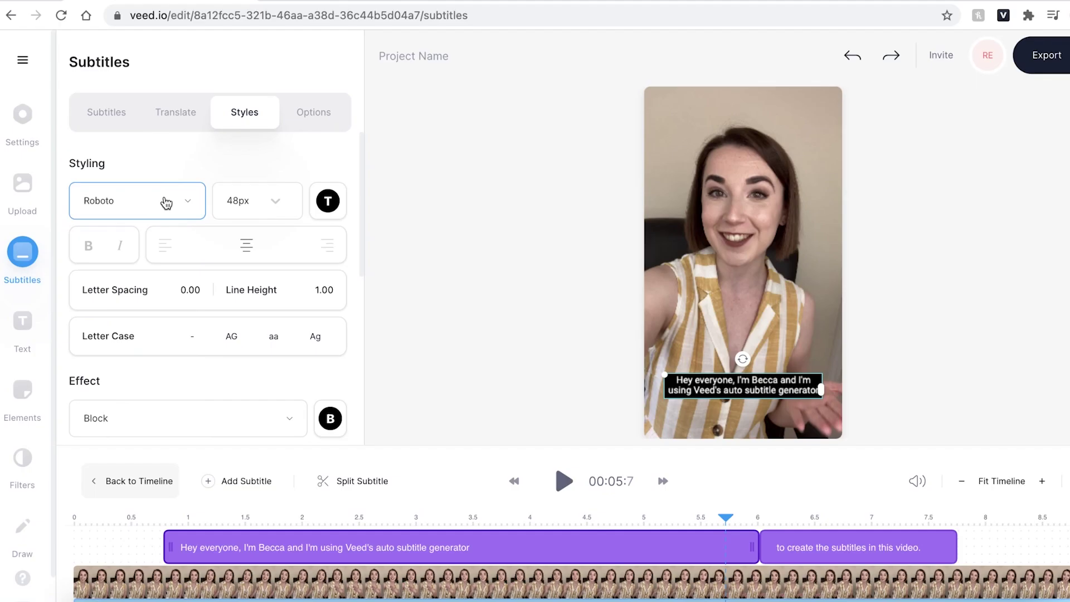
left_click(251, 240)
left_click(96, 322)
left_click(261, 205)
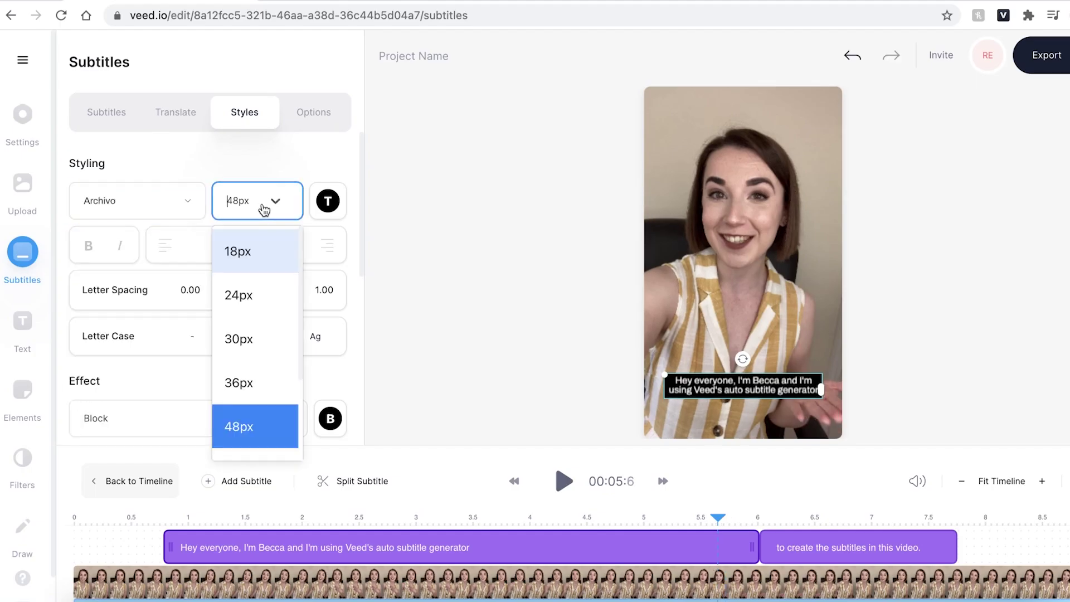
scroll(259, 351, "down", 2)
left_click(259, 374)
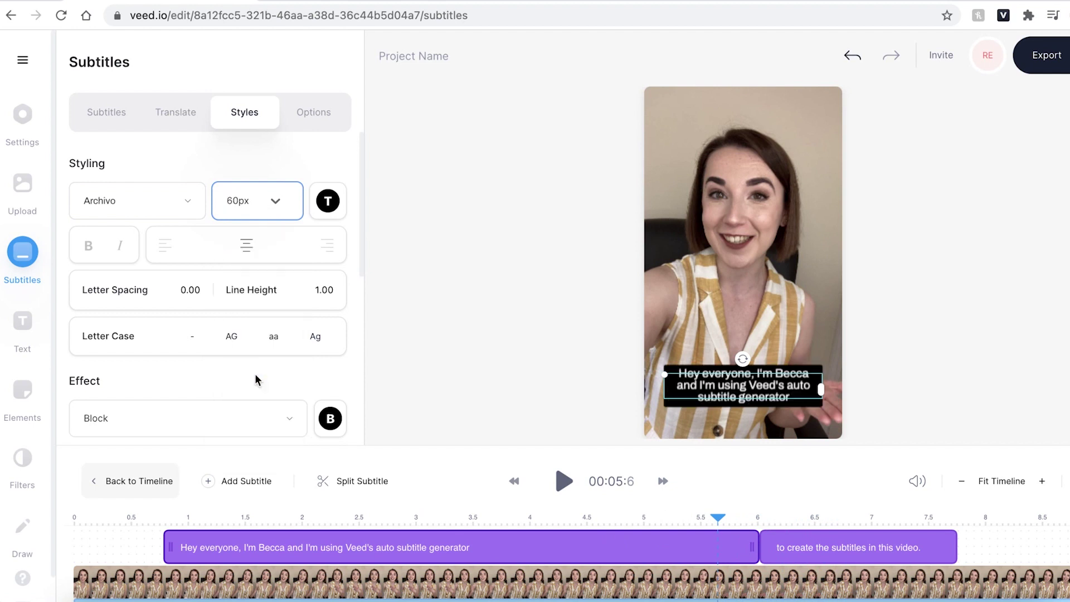
Make the subtitle text pale yellow (#FCE371)
left_click(328, 206)
left_click(362, 433)
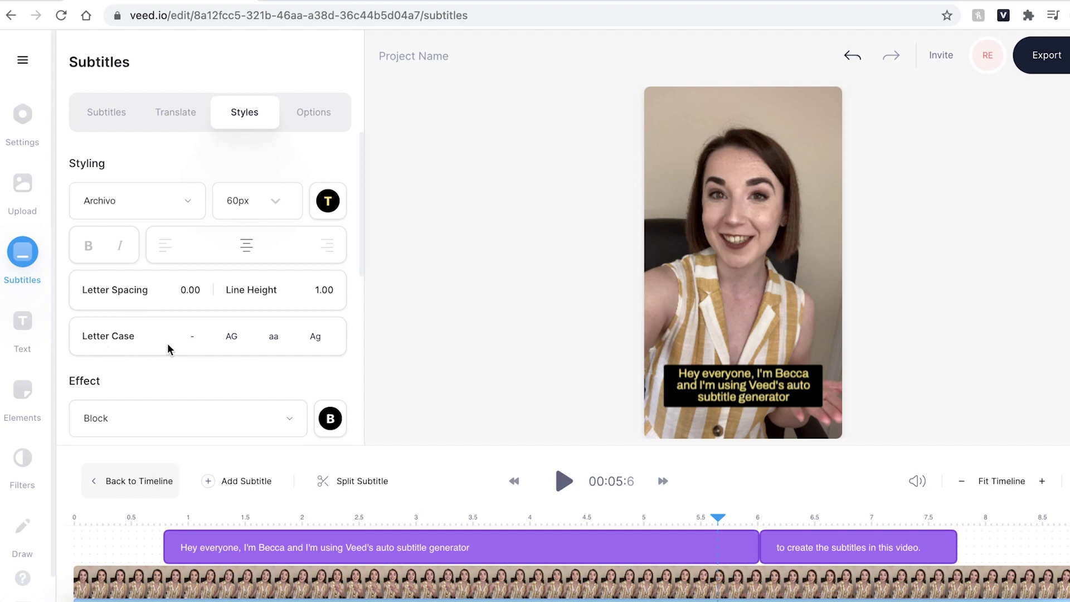
scroll(310, 148, "down", 4)
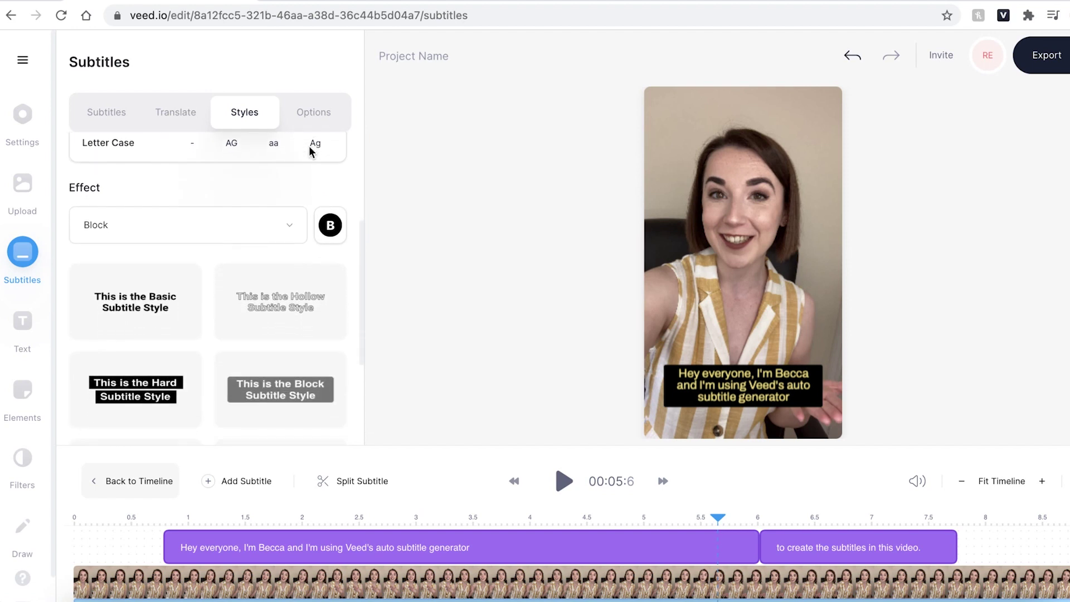
scroll(309, 150, "down", 1)
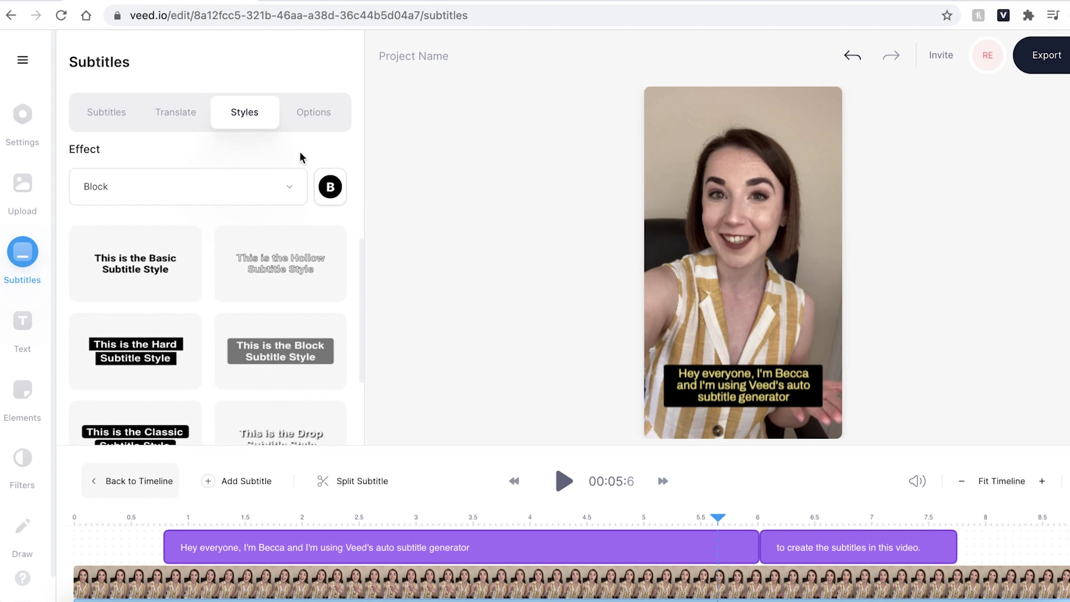
Try the Lines hard and Normal subtitle effects, then keep the Block effect
left_click(268, 189)
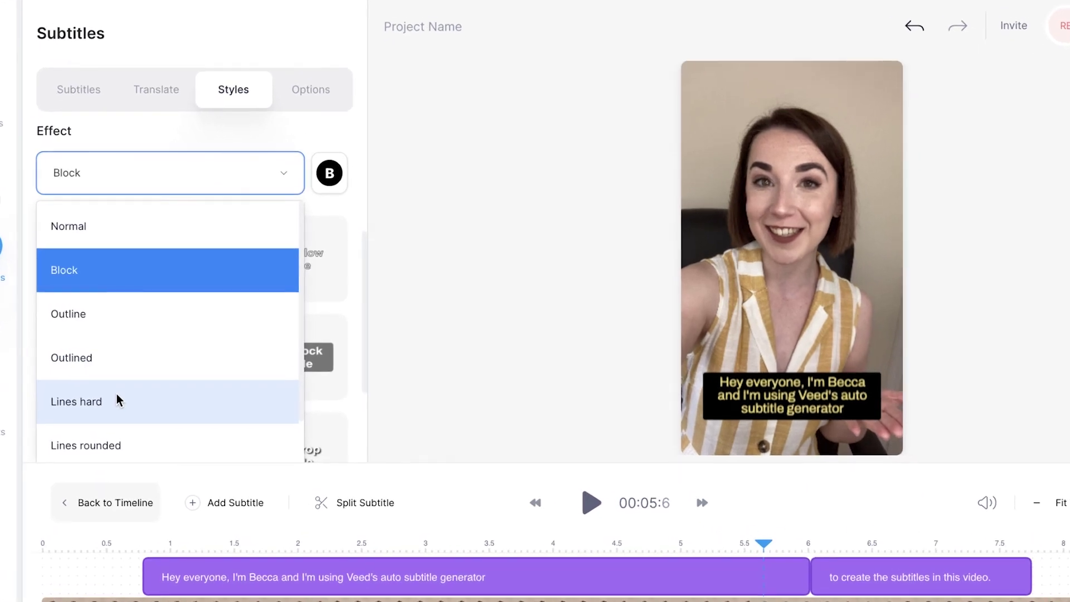
left_click(119, 401)
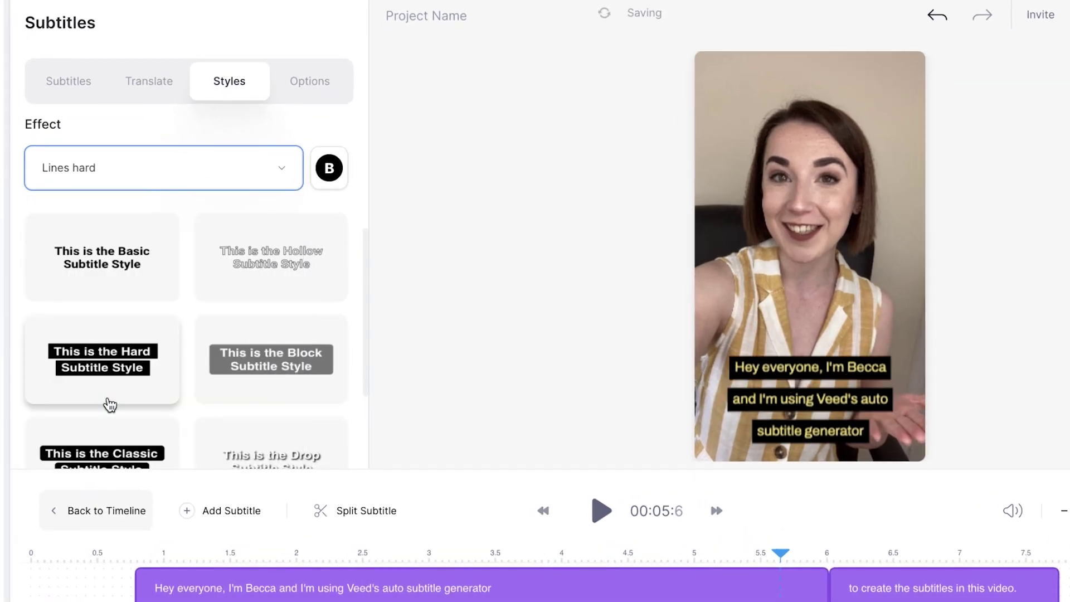
left_click(191, 174)
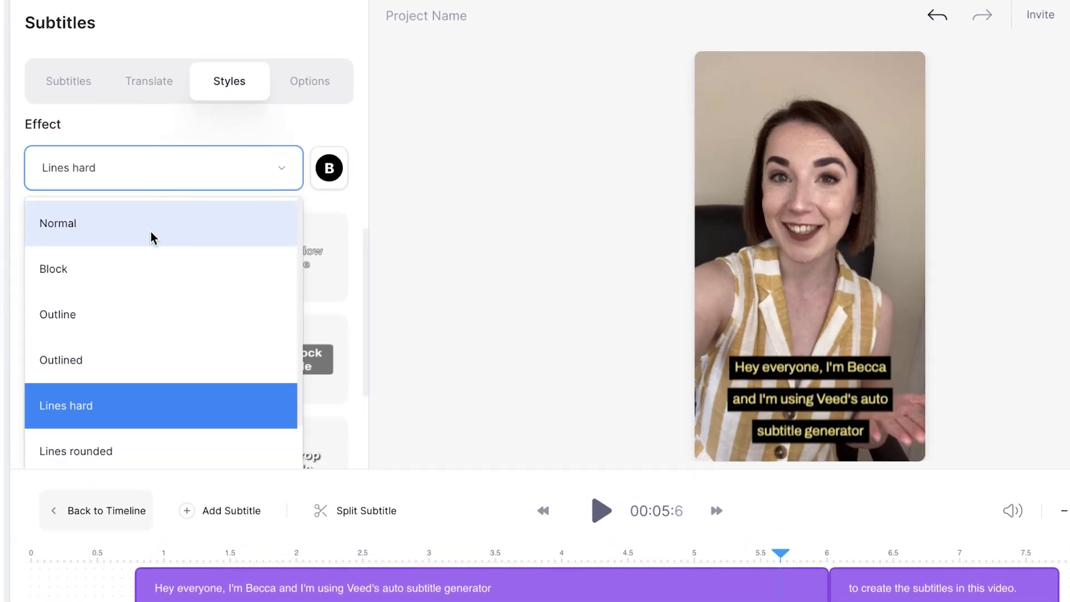
left_click(152, 238)
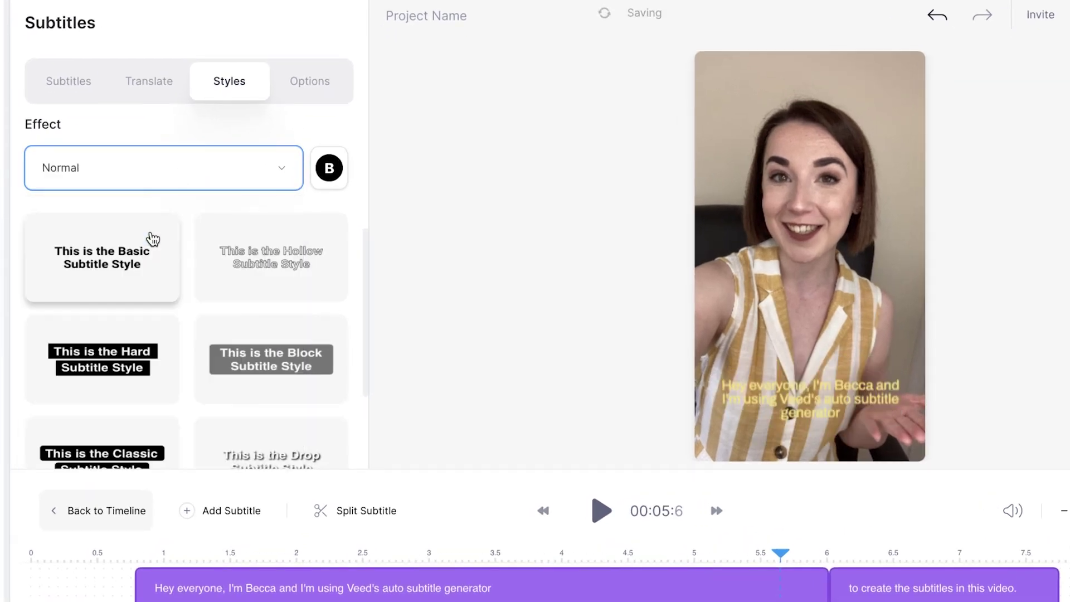
left_click(152, 238)
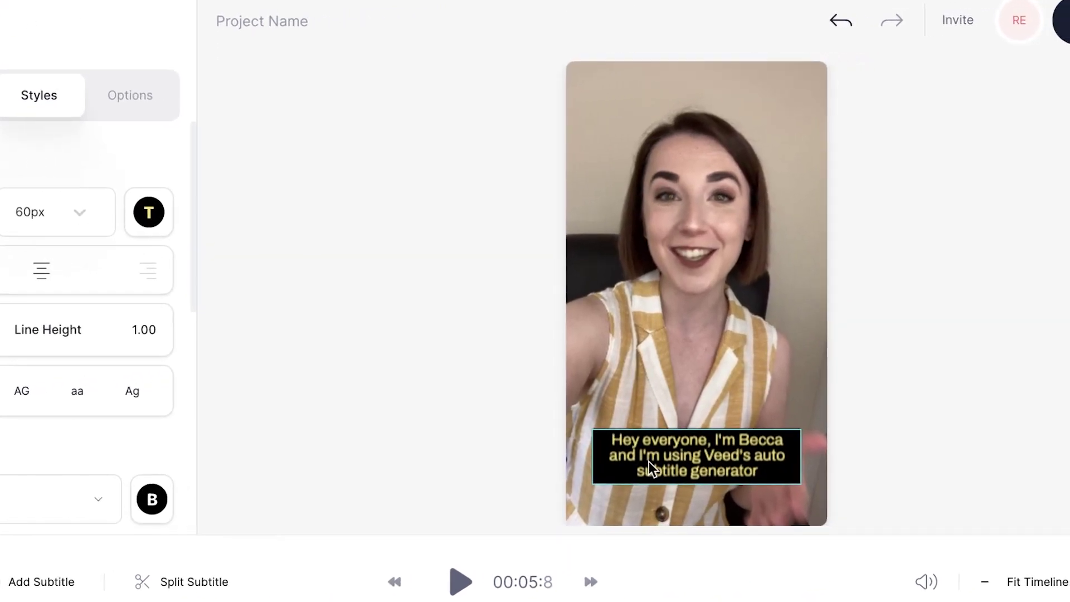
Enlarge the subtitle box across the bottom of the video and rewind to the start
left_click(770, 411)
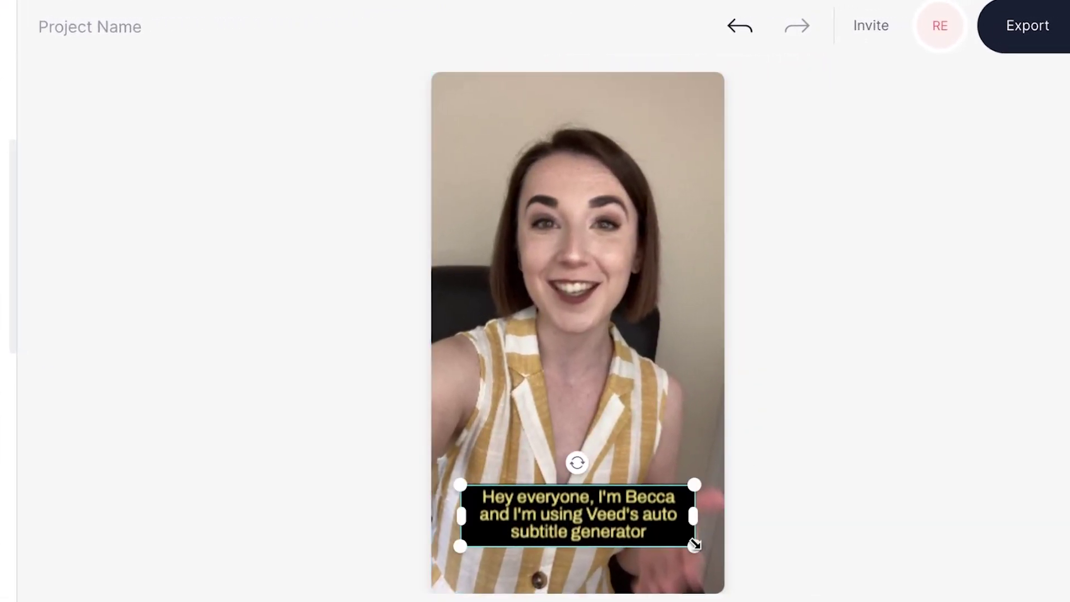
left_click_drag(695, 544, 707, 554)
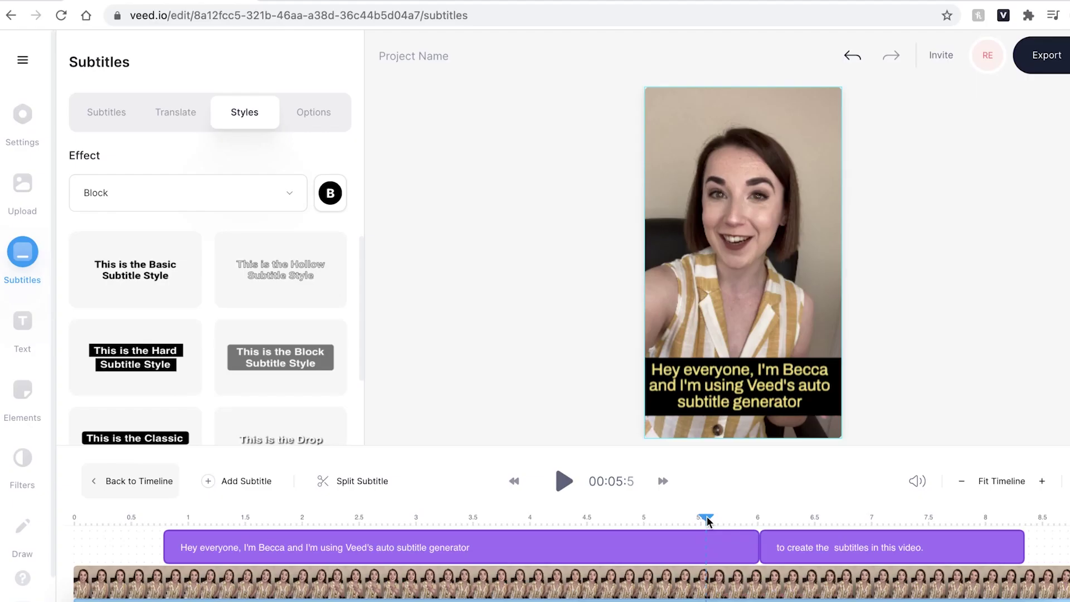
left_click(200, 511)
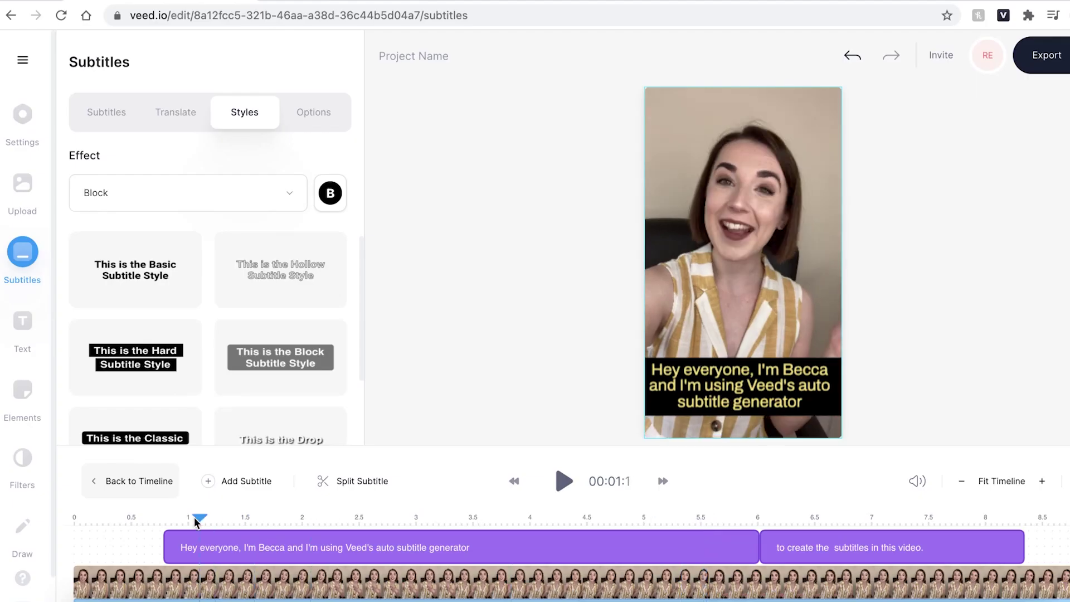
left_click_drag(197, 523, 53, 519)
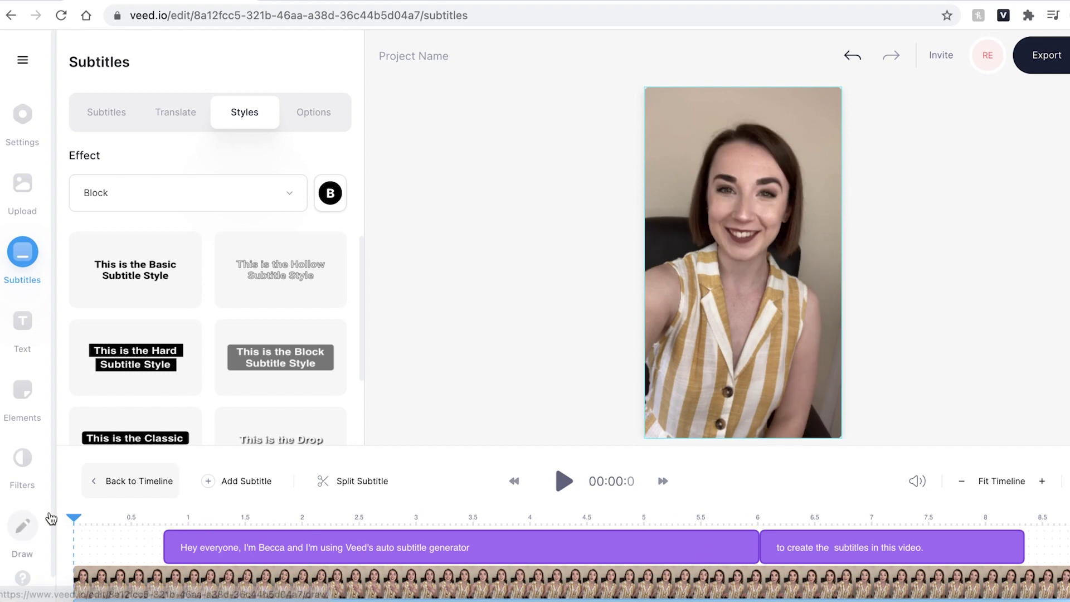
Preview the captioned video and check the .SRT subtitle download format
left_click(557, 485)
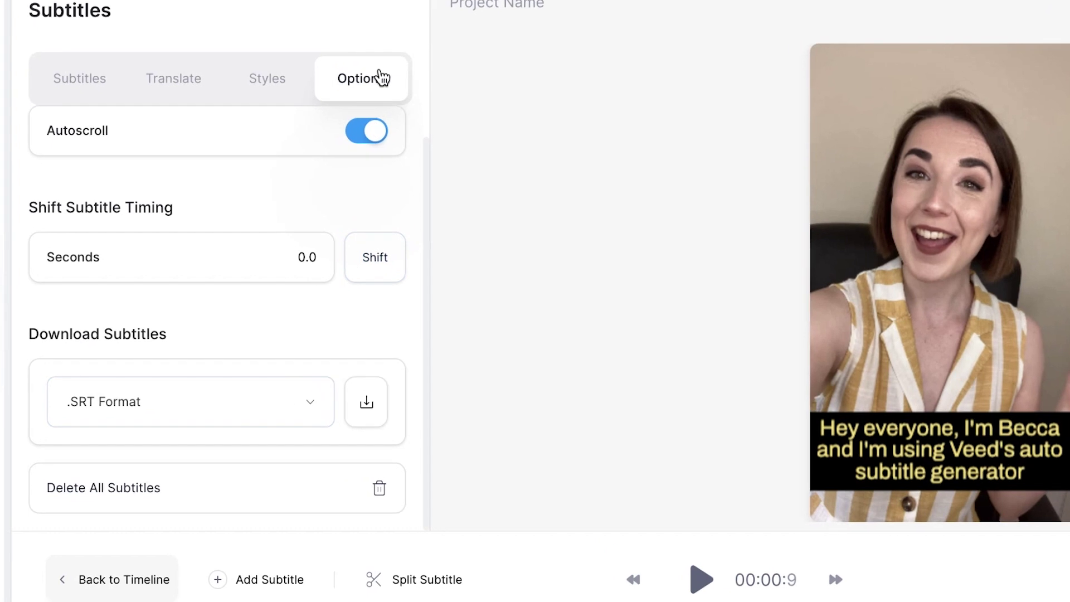
left_click(296, 428)
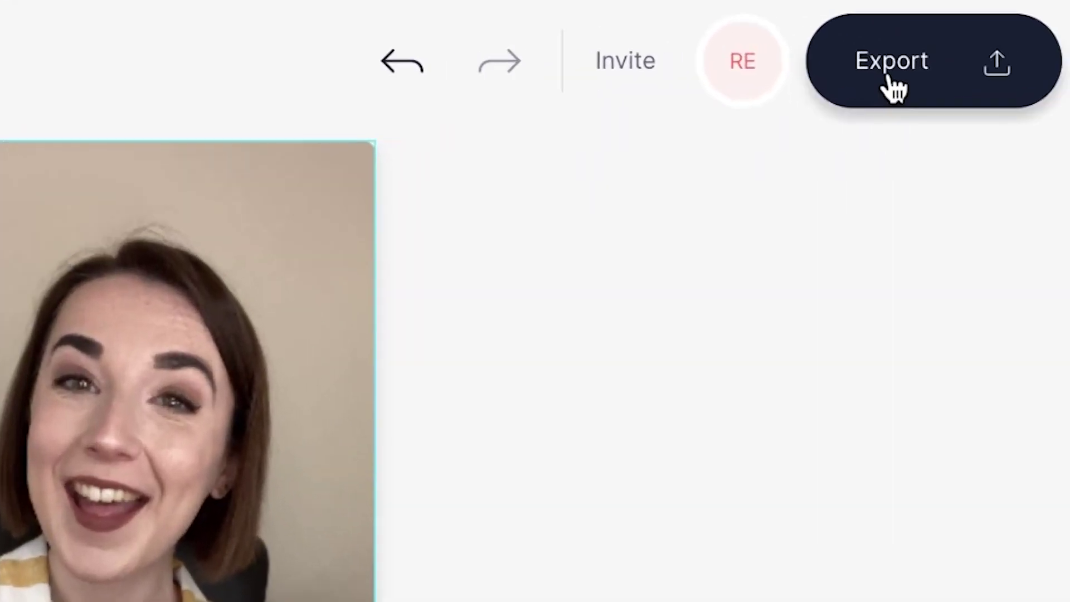
Export the video at HD quality with subtitles burned in
left_click(965, 58)
left_click(877, 397)
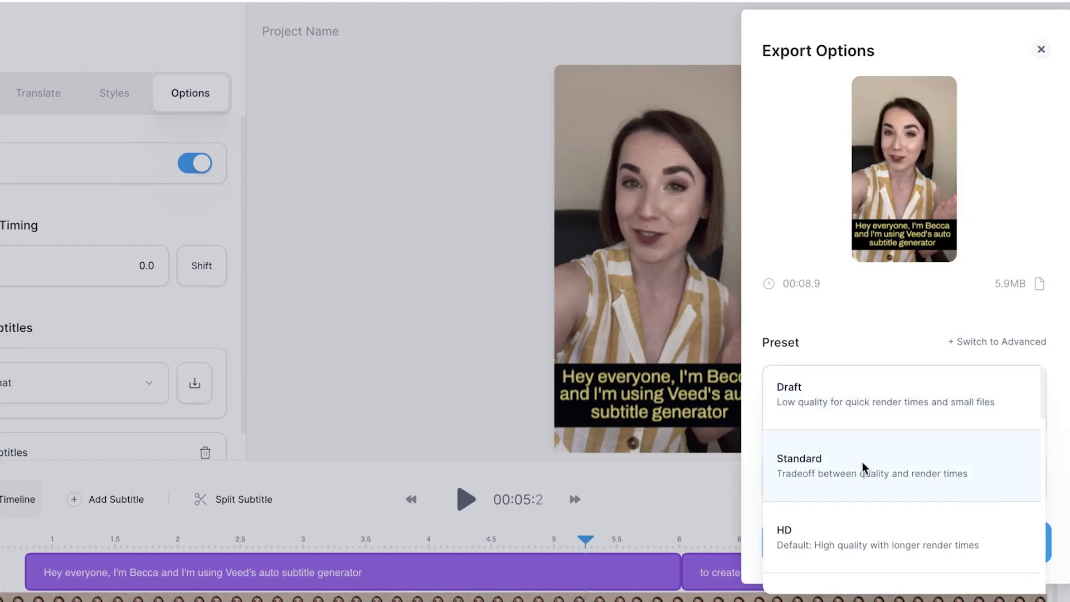
scroll(863, 467, "down", 3)
scroll(862, 467, "up", 1)
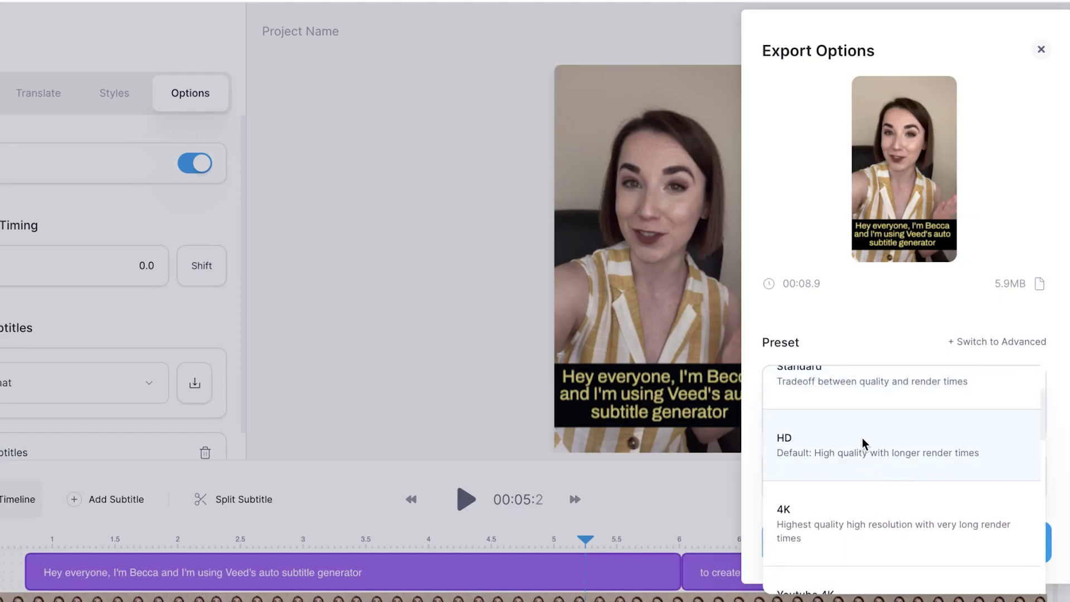
left_click(861, 437)
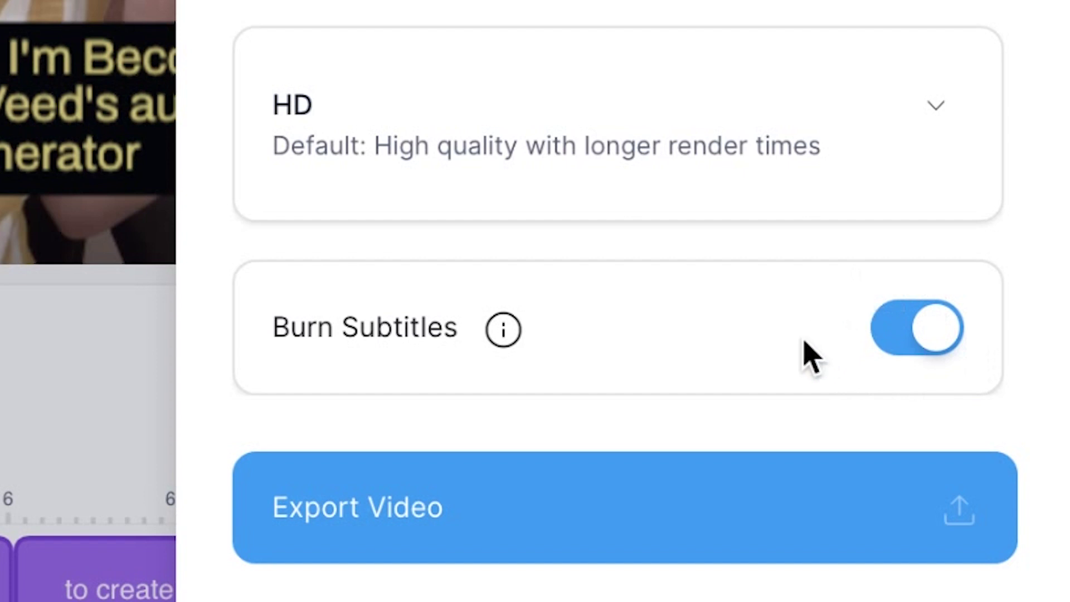
left_click(664, 512)
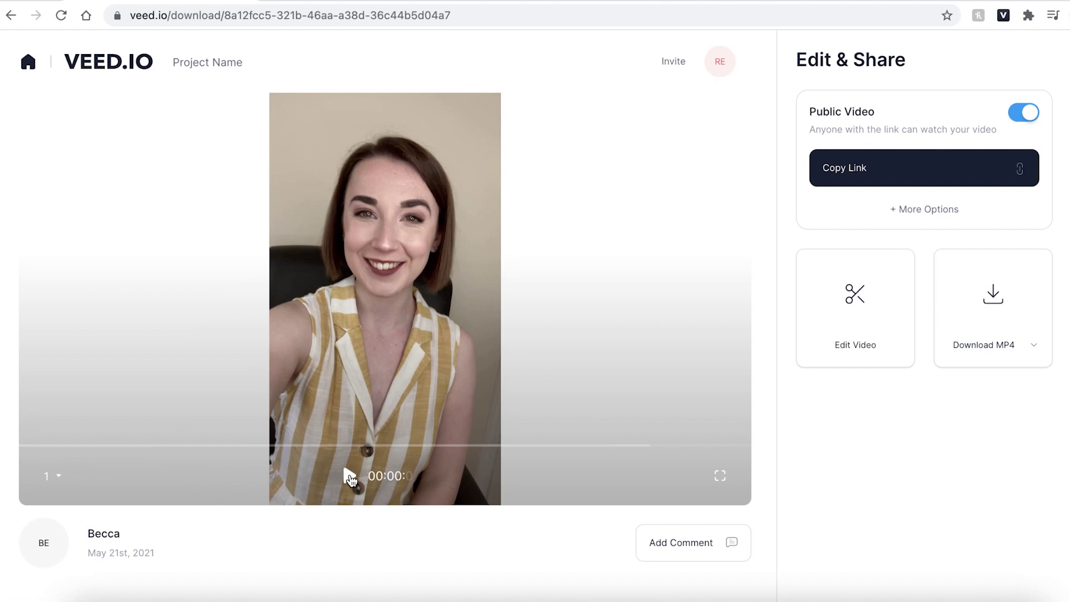
Review the exported video and download it as Project Name.mp4
left_click(349, 475)
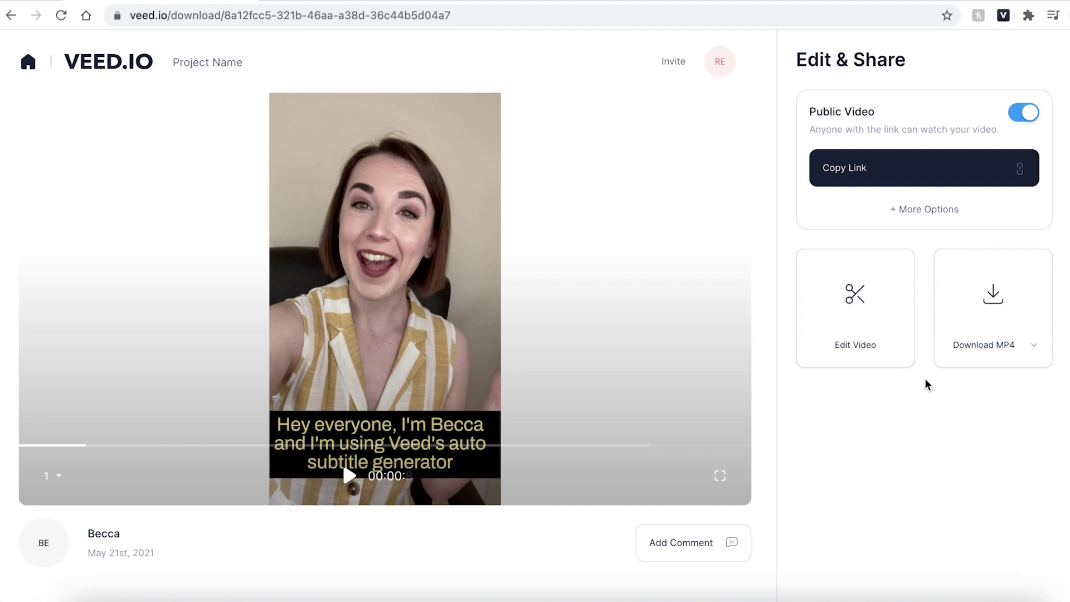
left_click(990, 301)
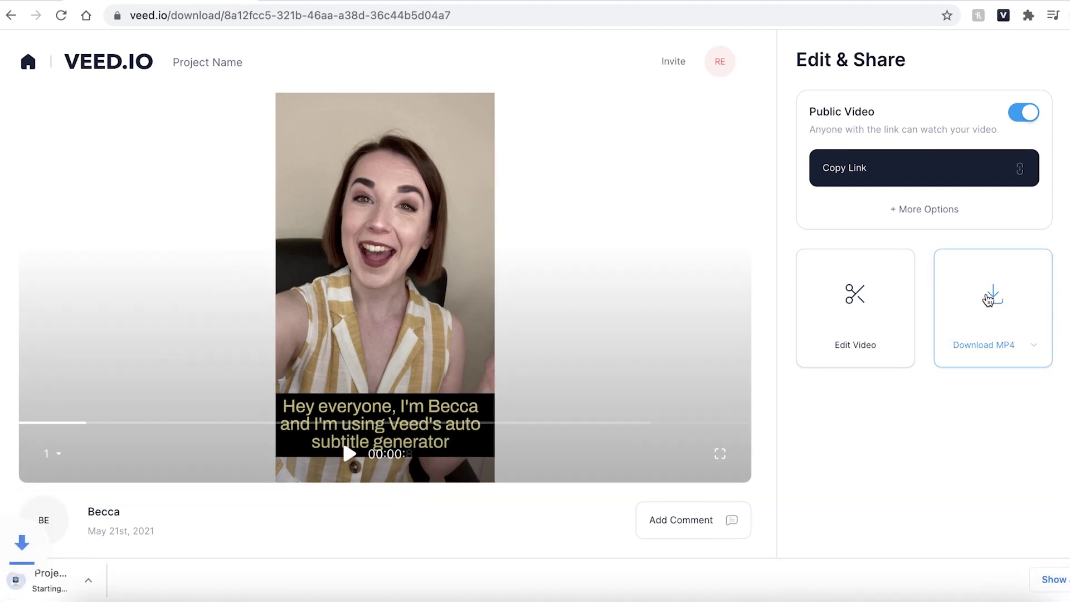